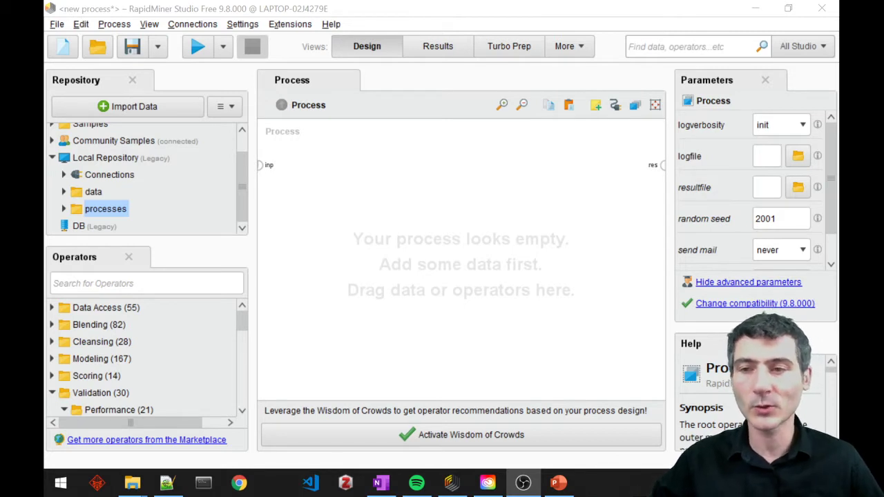
Step: Search for 'read csv' and place a Read CSV operator on the empty process canvas
left_click(339, 245)
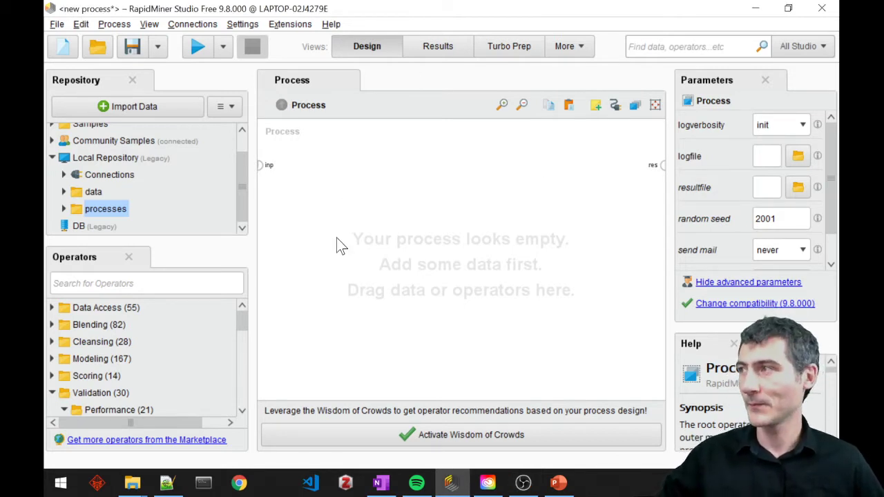
left_click(104, 283)
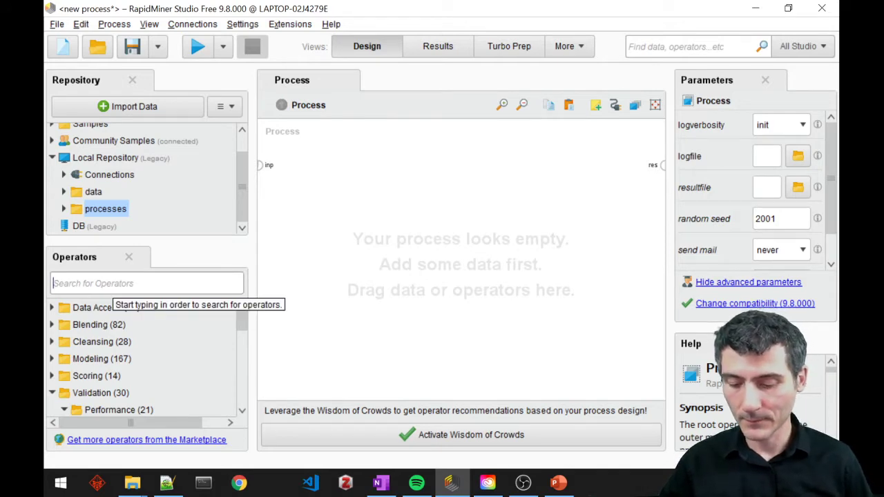
type("rea")
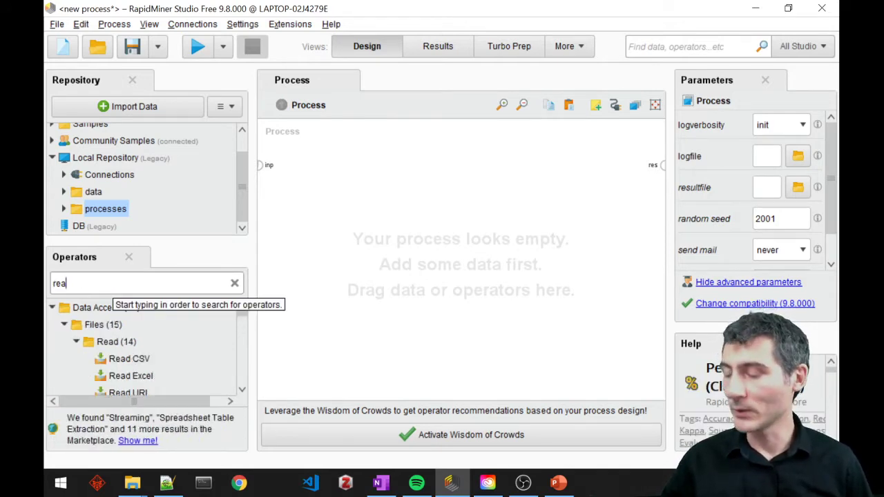
type("d csv")
left_click_drag(128, 358, 318, 170)
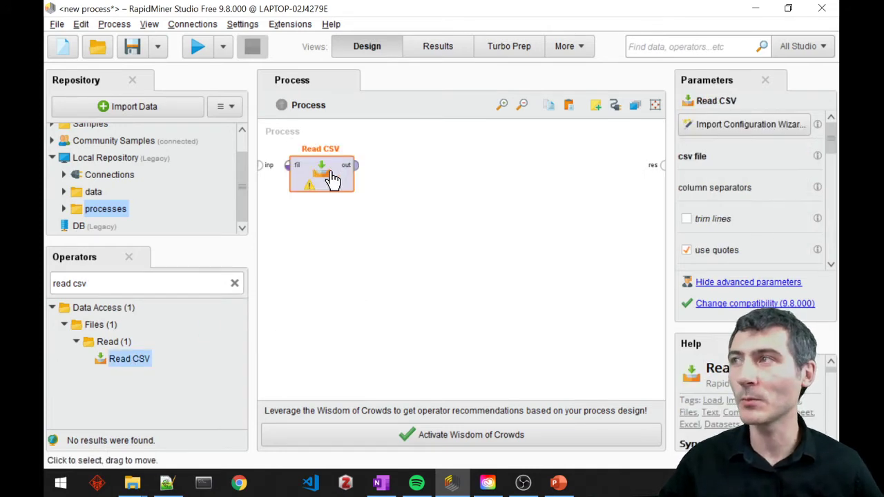
Step: Run the import wizard to load Iris.csv from the Data Analytics folder into Read CSV
left_click(757, 123)
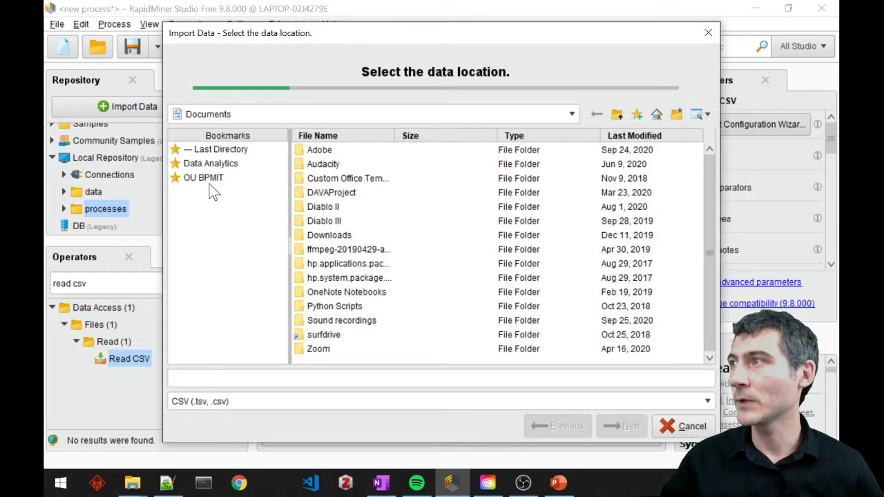
left_click(207, 164)
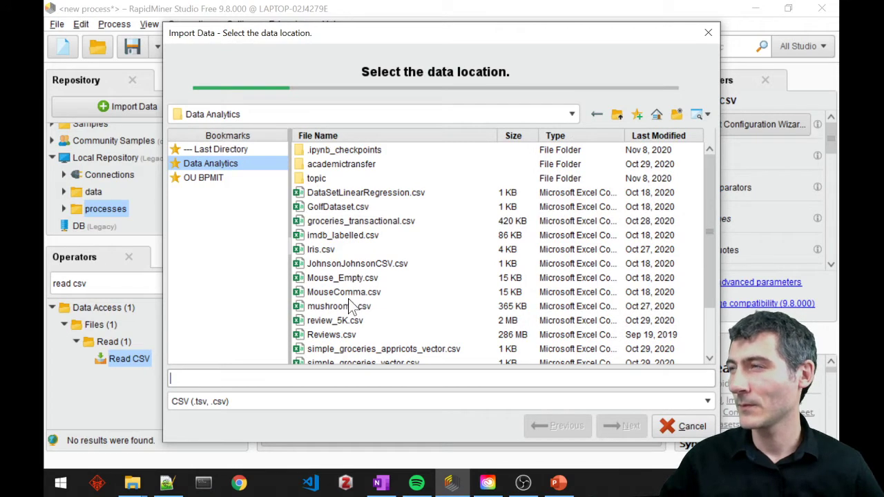
left_click(325, 250)
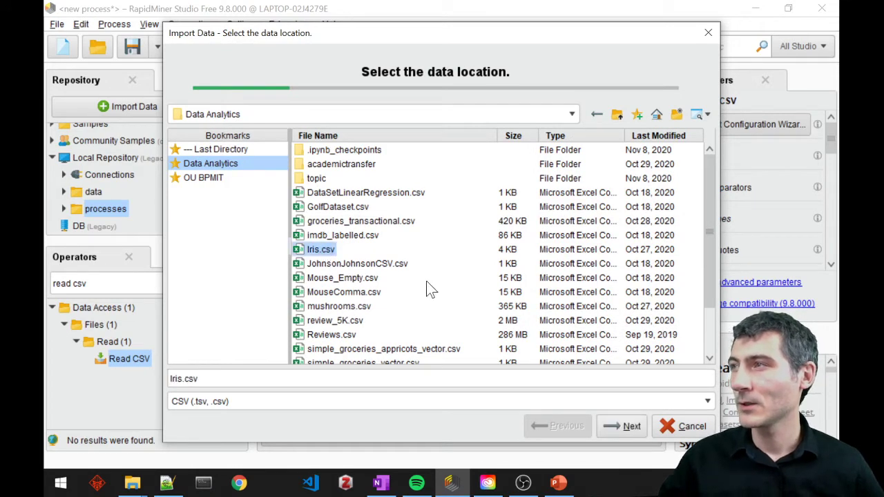
left_click(624, 426)
left_click(627, 425)
left_click(626, 426)
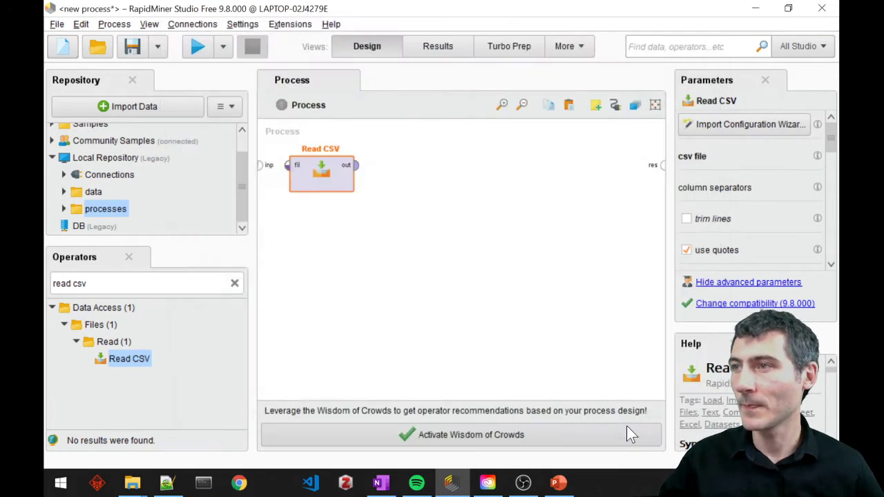
left_click(398, 230)
triple_click(104, 283)
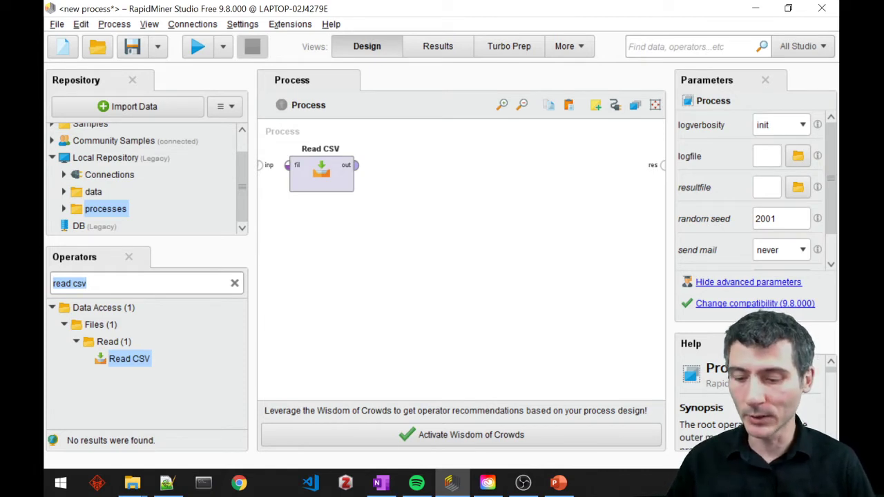
Step: Place a Set Role operator beside Read CSV and connect Read CSV's output into it
type("set role")
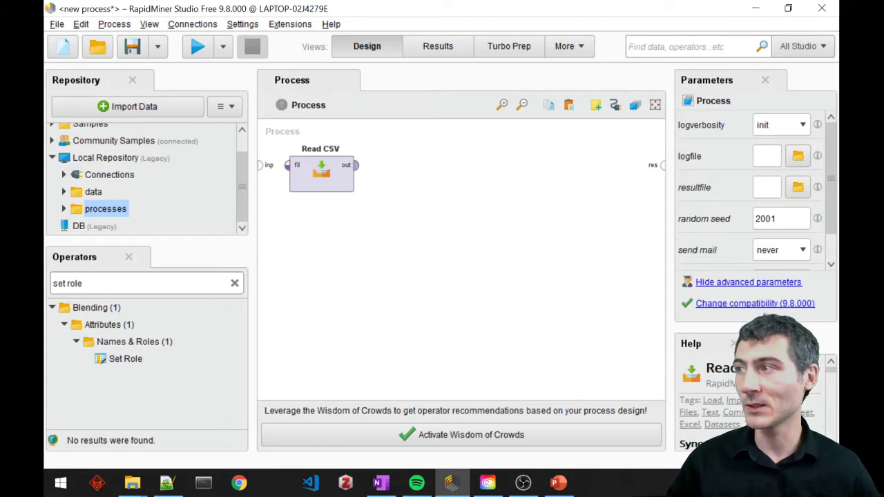
left_click_drag(126, 358, 407, 181)
left_click(356, 166)
left_click(382, 167)
Step: Give the Species attribute the label role in Set Role's parameters
left_click(416, 174)
left_click(814, 125)
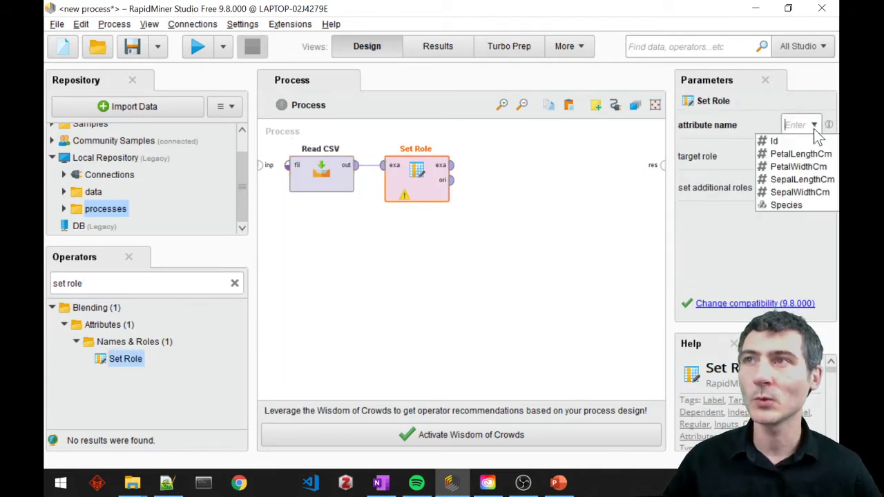
left_click(786, 205)
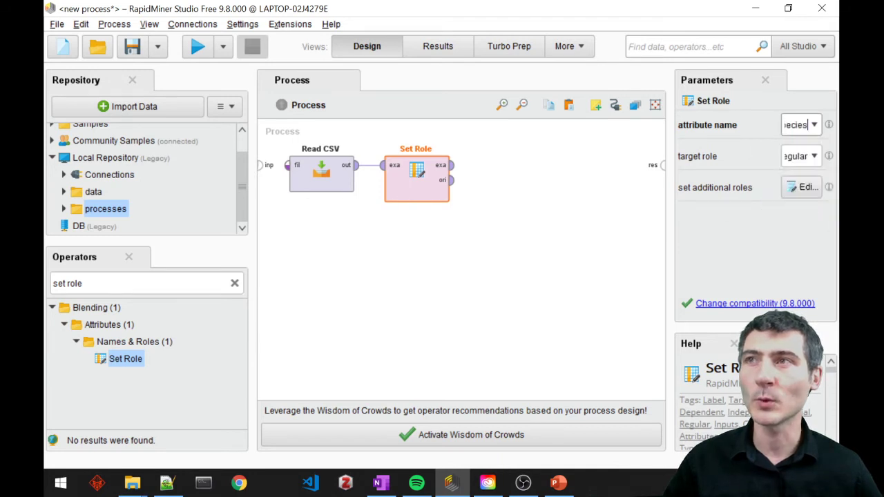
left_click(816, 158)
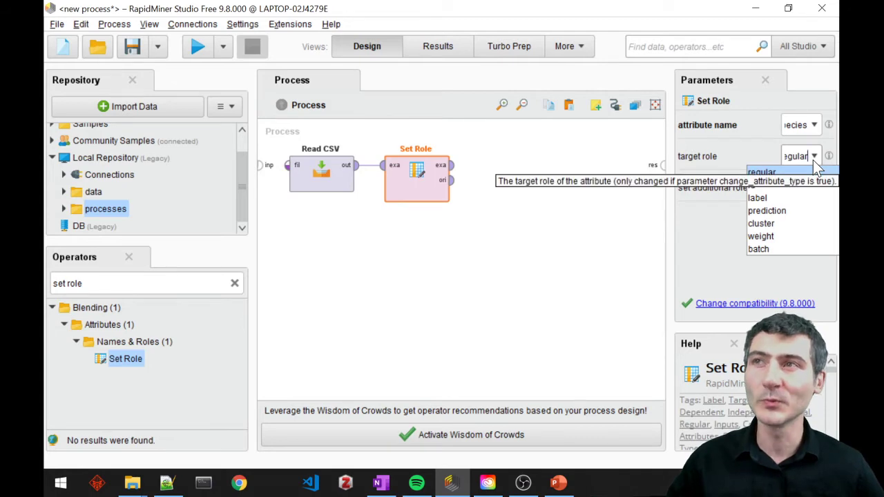
left_click(788, 199)
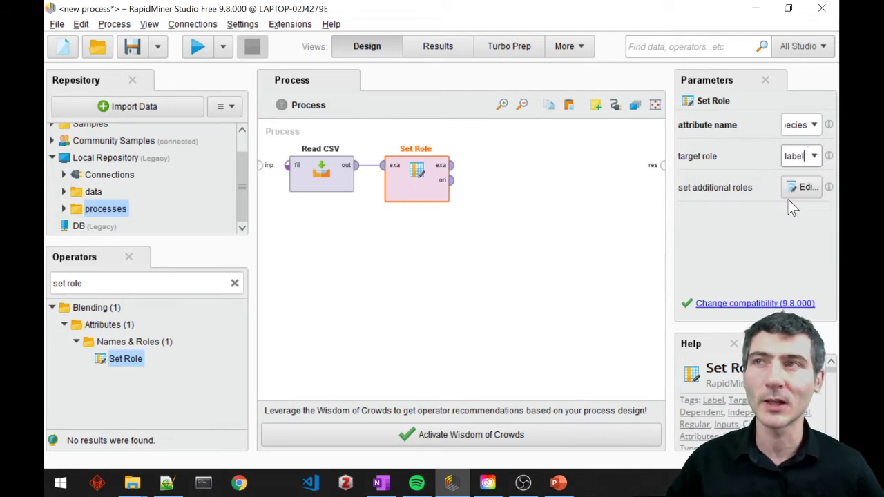
left_click(491, 244)
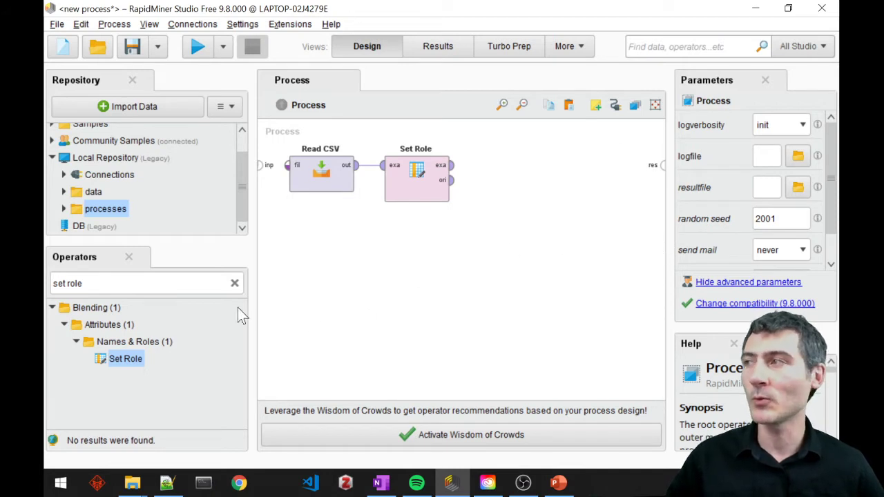
left_click(128, 284)
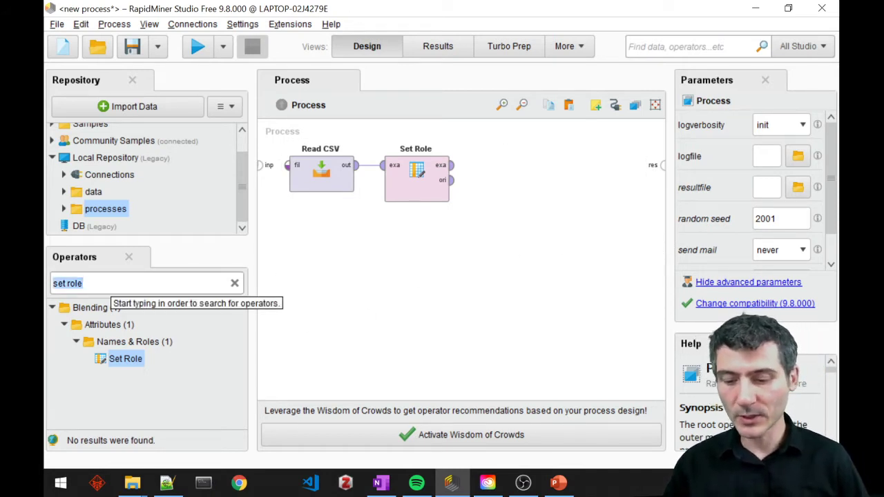
Step: Place a Naive Bayes operator and feed Set Role's output into its training port
type("de")
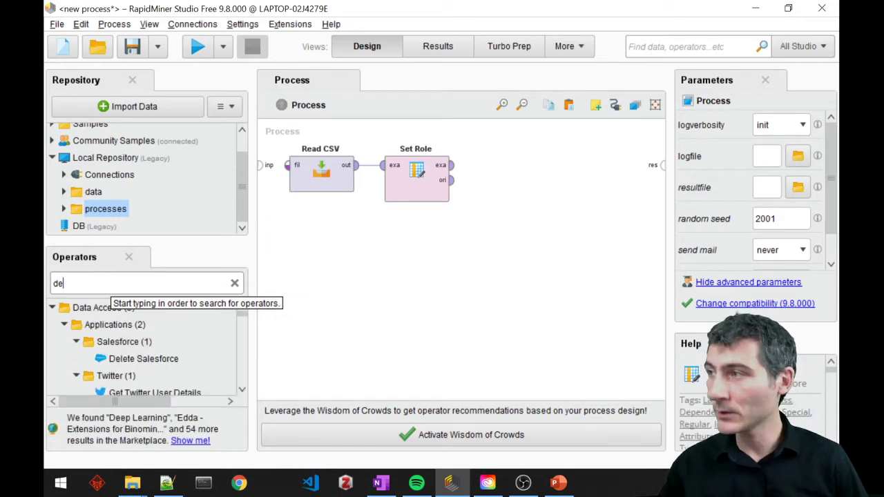
key("BackSpace")
key("BackSpace")
type("naive bayes")
left_click_drag(125, 351, 509, 176)
left_click(451, 165)
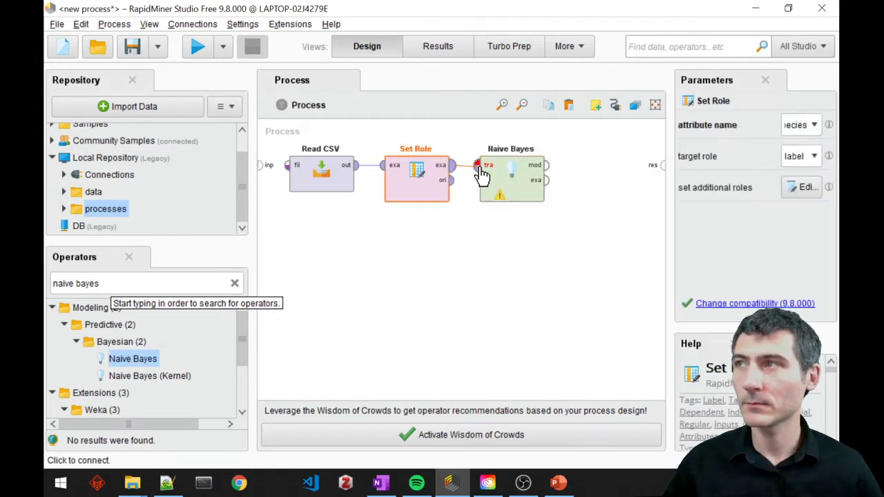
left_click(482, 174)
Step: Wire the Naive Bayes model and example outputs to the process results
left_click(545, 165)
left_click(652, 167)
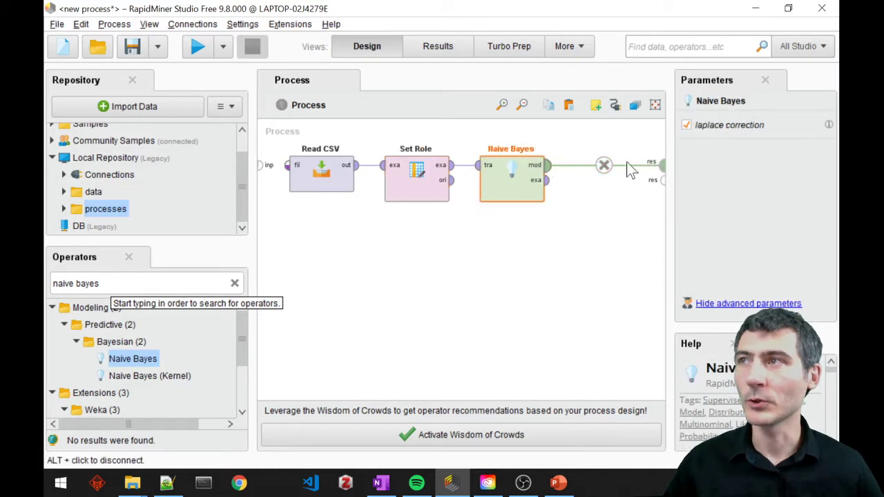
left_click(546, 180)
left_click(661, 182)
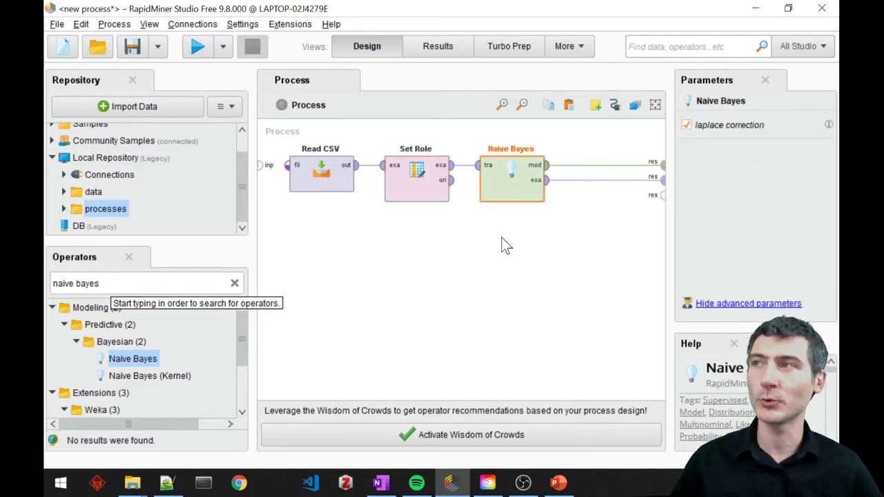
left_click(76, 283)
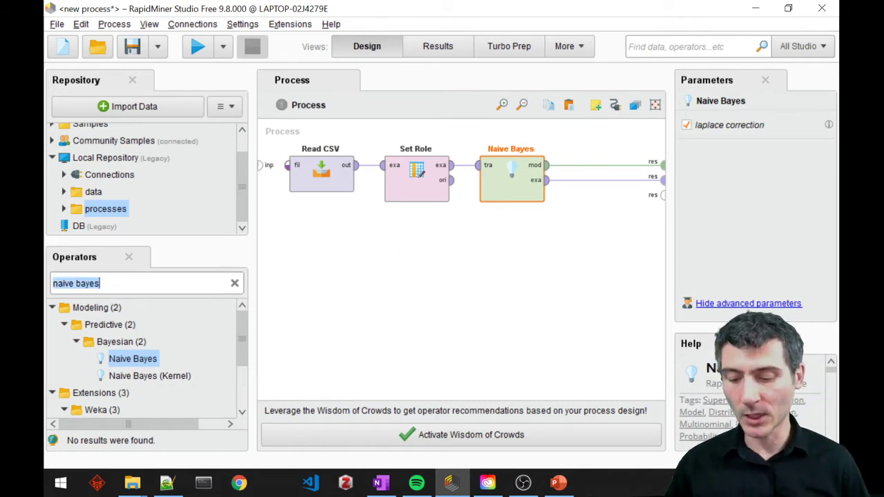
Step: Place a Split Data operator and give it two partitions with ratios 0.7 and 0.3
type("split da")
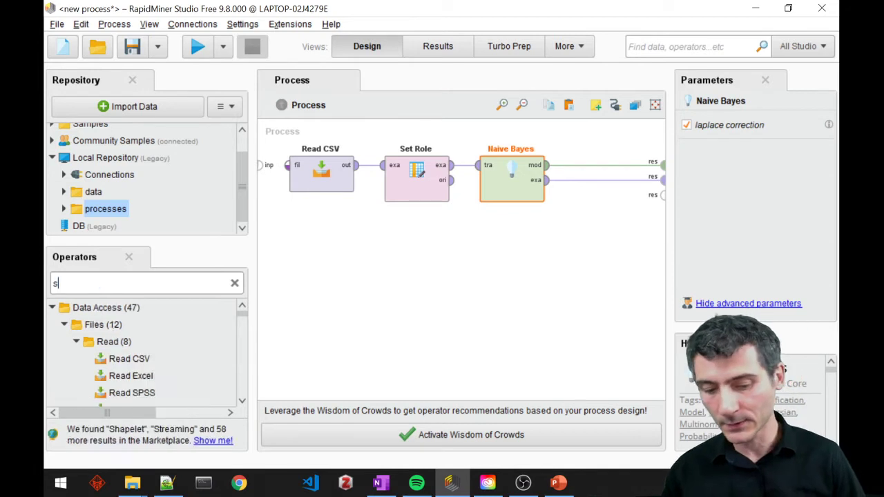
type("ta")
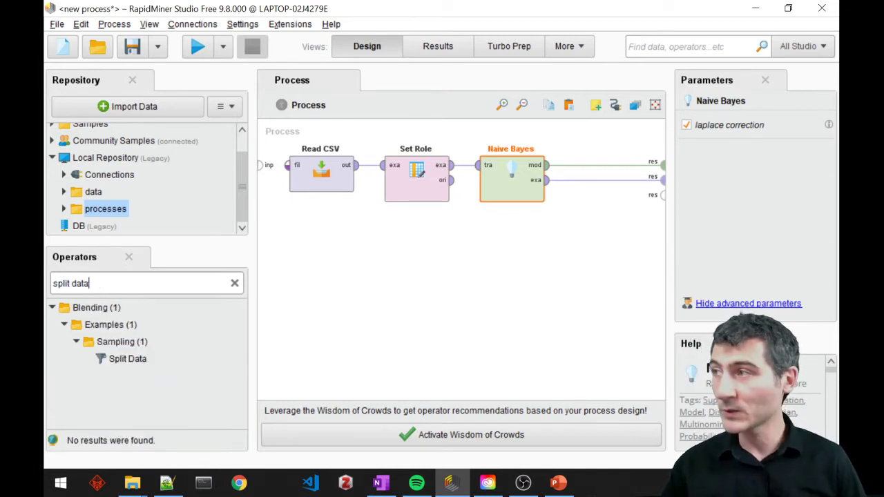
left_click_drag(125, 359, 469, 254)
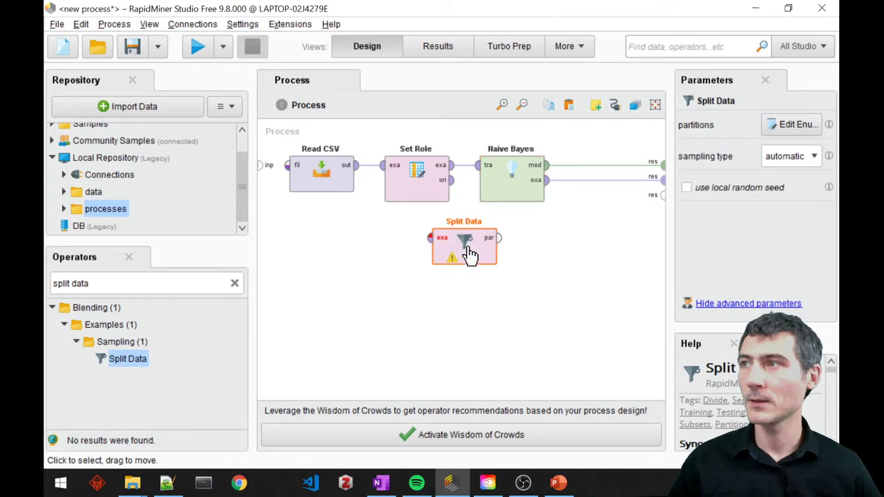
left_click(788, 132)
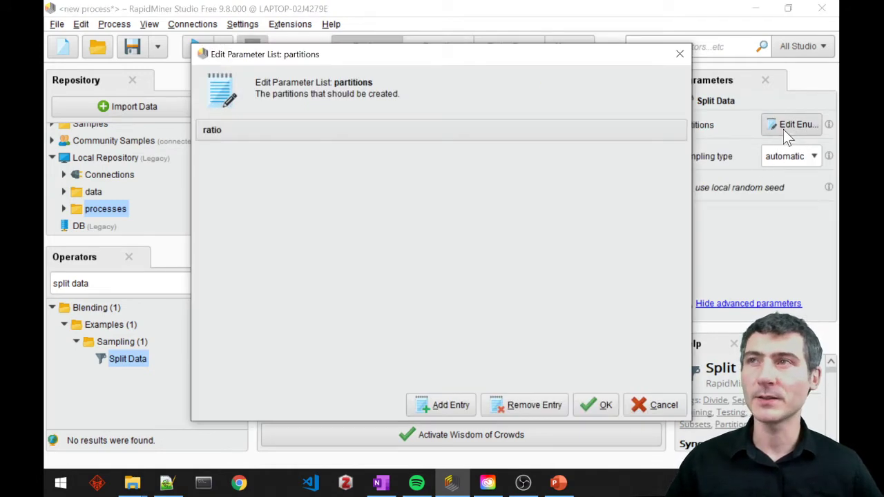
left_click(446, 406)
left_click(446, 405)
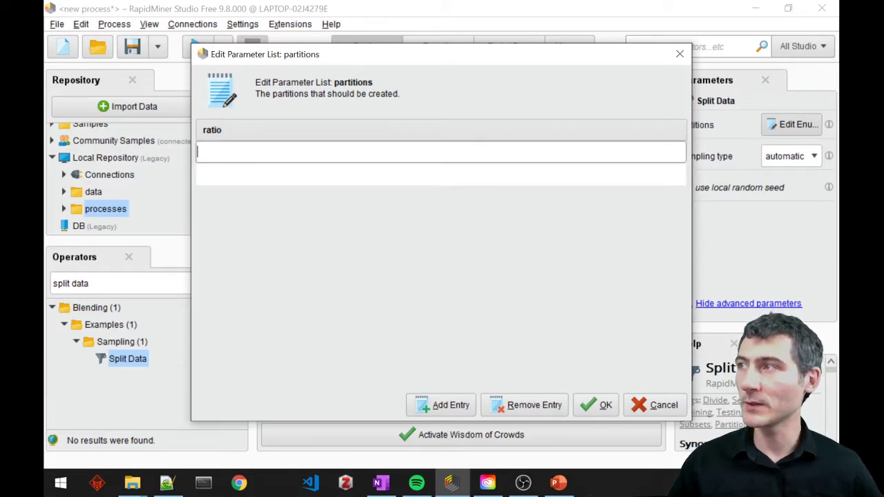
type("0.7")
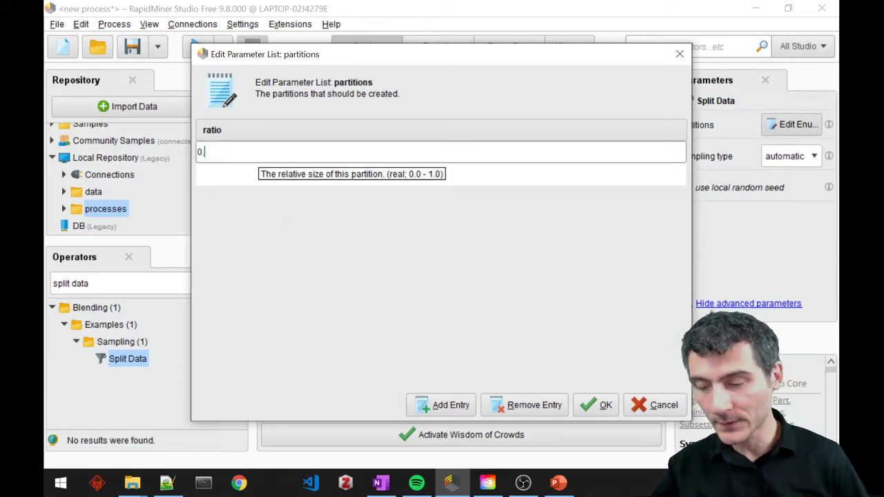
left_click(248, 174)
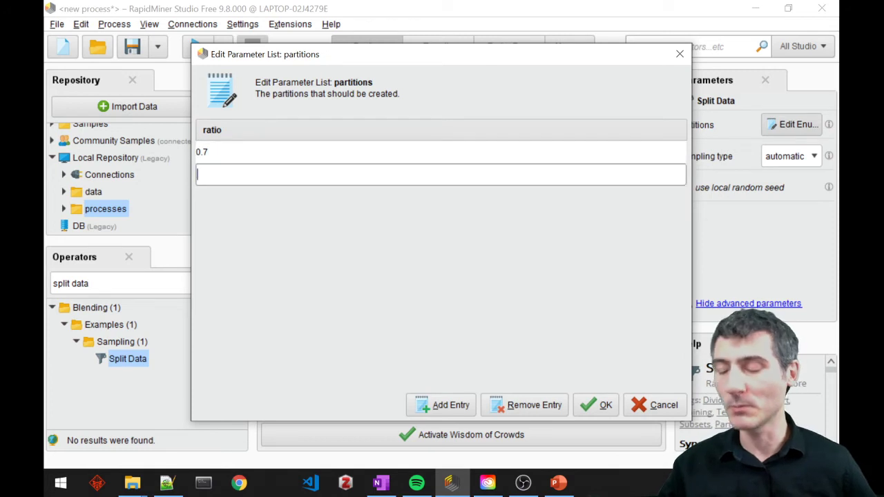
type("0.3")
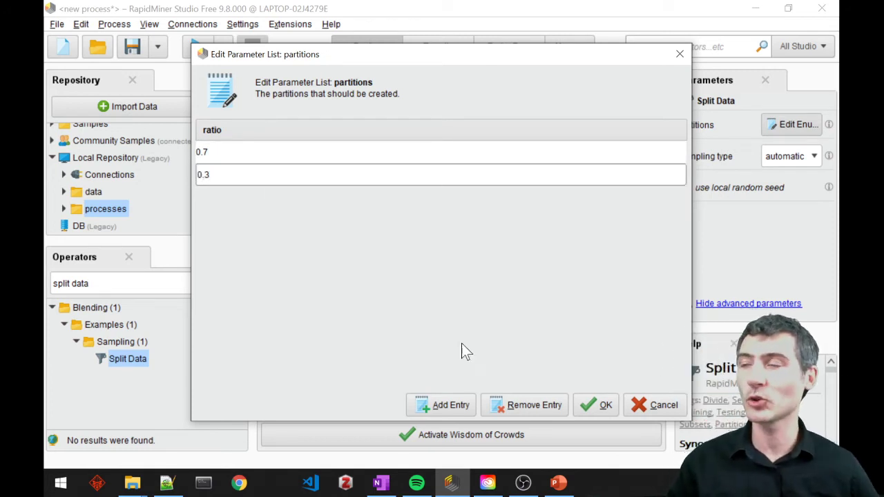
left_click(604, 404)
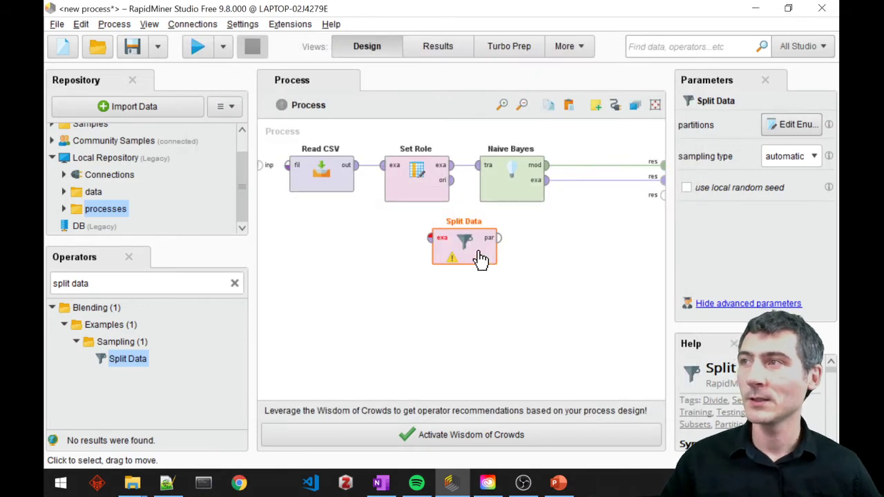
Step: Connect Set Role into Split Data and Split Data's first partition into Naive Bayes training
left_click(453, 167)
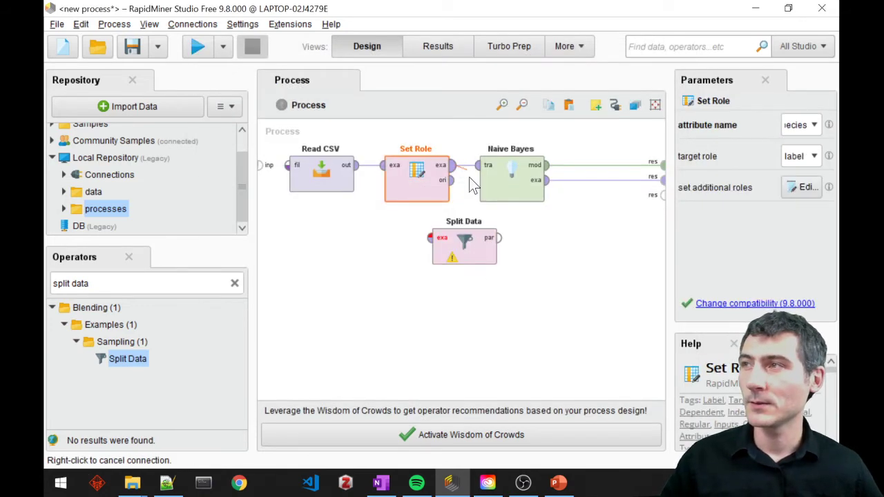
left_click(430, 238)
left_click(500, 237)
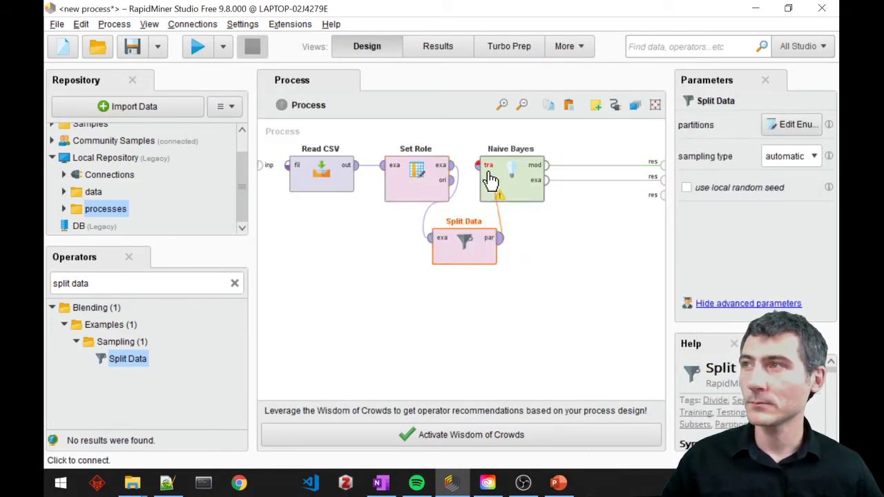
left_click(477, 165)
left_click(500, 253)
right_click(538, 252)
left_click_drag(510, 196, 558, 196)
Step: Recheck that Split Data's partitions are 0.7 and 0.3
left_click(476, 248)
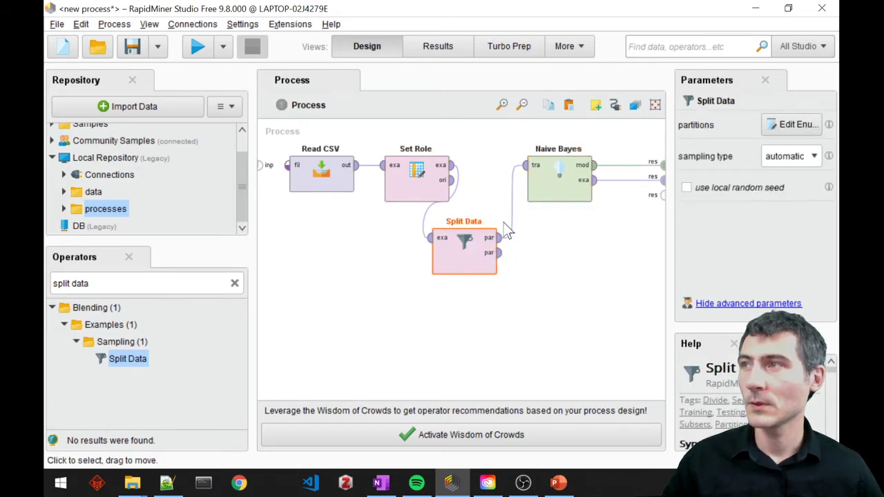
left_click(787, 127)
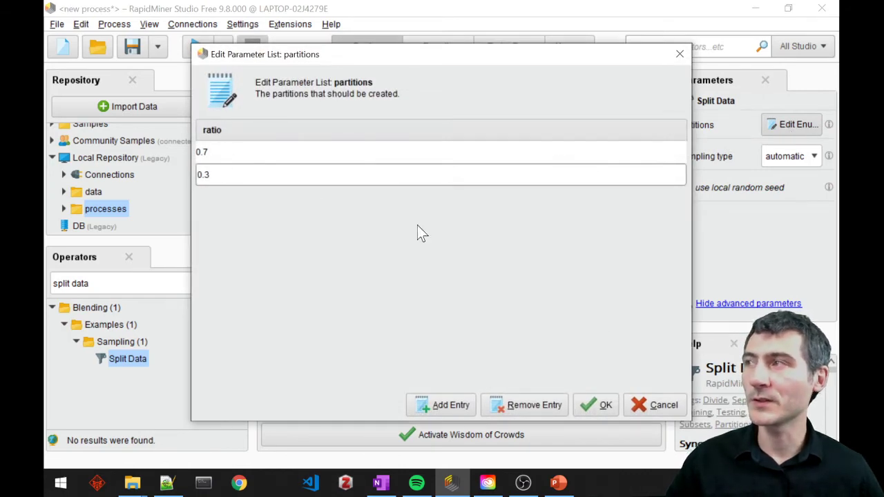
left_click(599, 407)
left_click(523, 326)
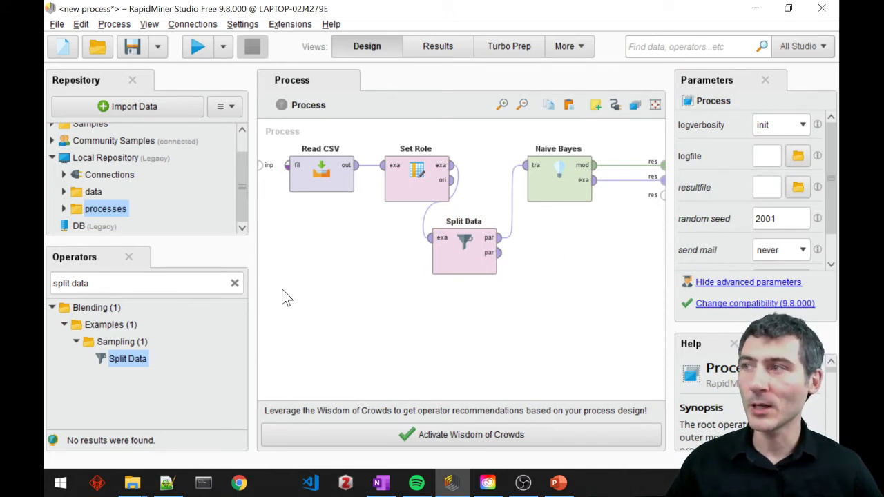
left_click(141, 283)
Step: Add Apply Model, fed by the Naive Bayes model and Split Data's second partition
type("ap")
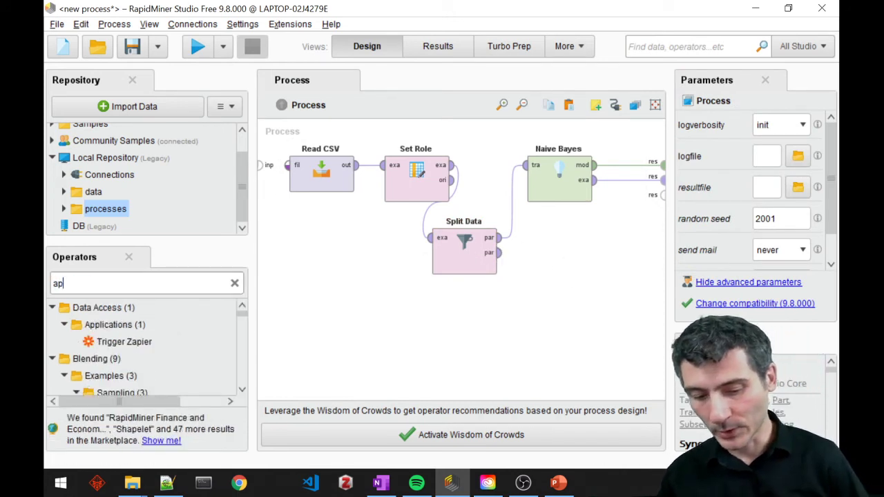
type("ply model")
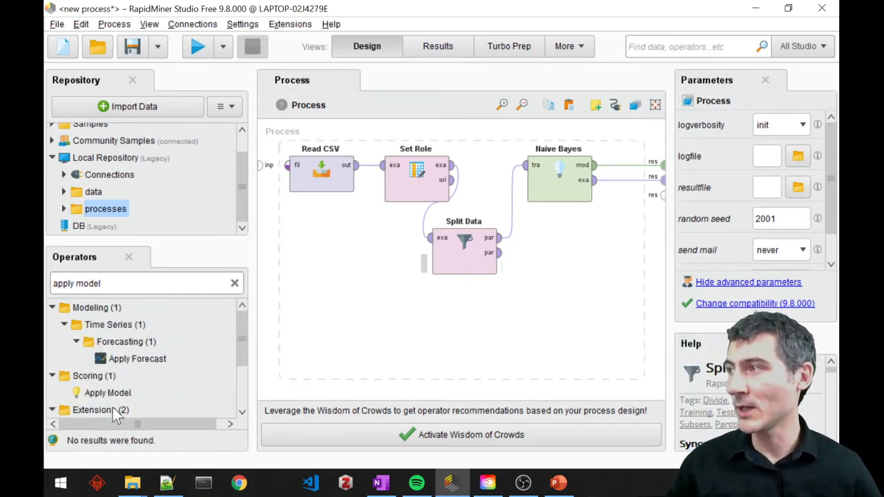
left_click_drag(111, 393, 585, 268)
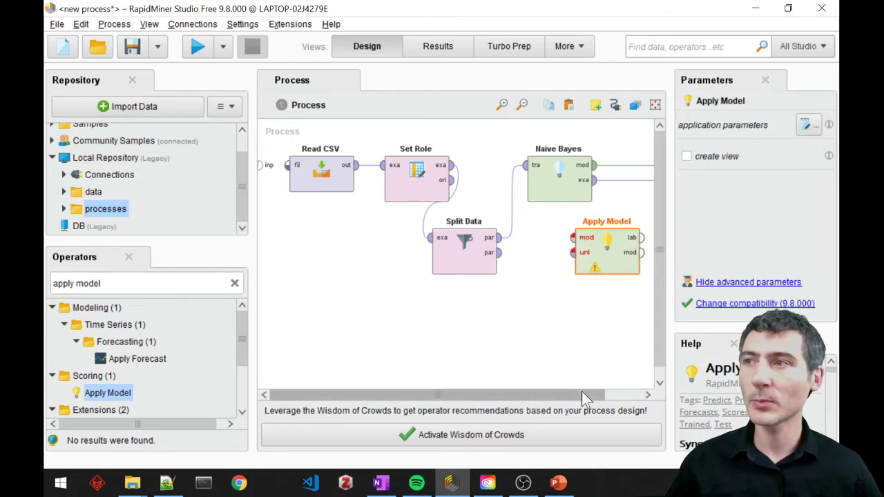
left_click_drag(582, 391, 619, 359)
left_click(550, 166)
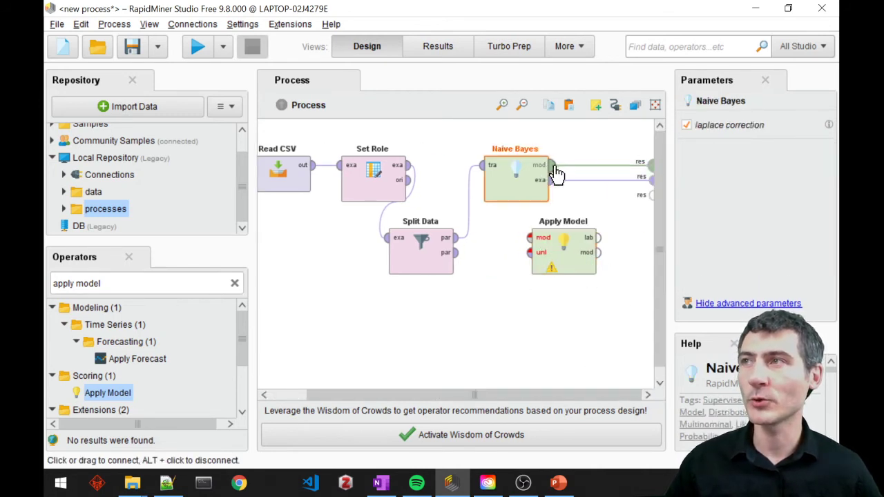
left_click(528, 238)
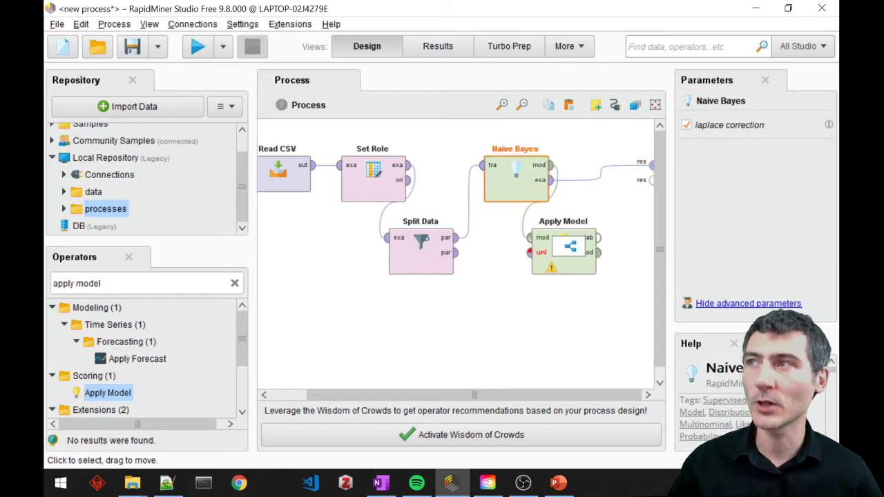
left_click(456, 252)
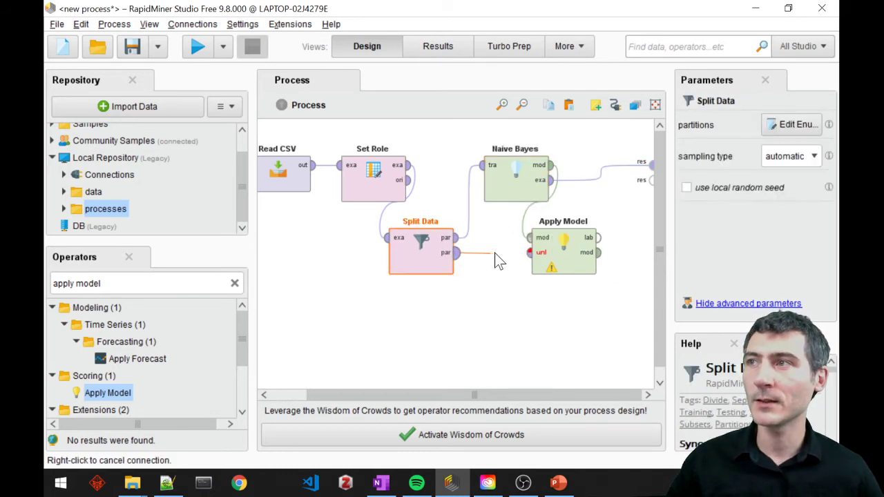
left_click(530, 255)
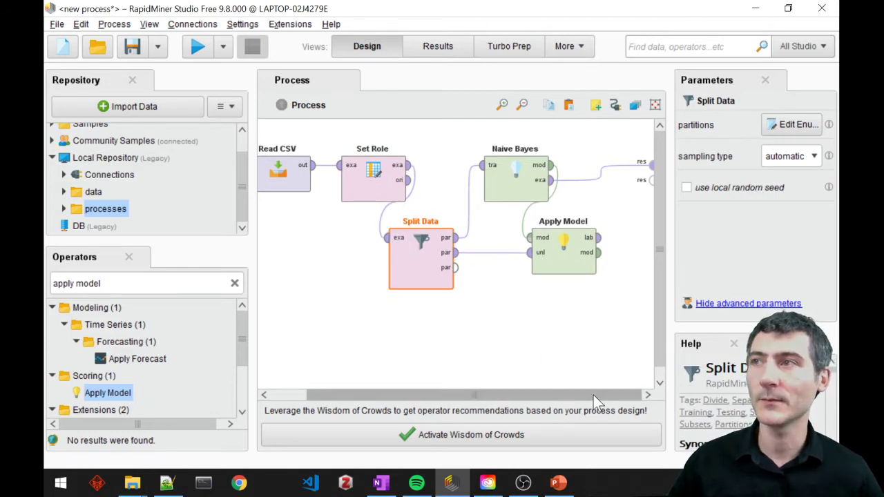
Step: Send Apply Model's labelled data and model outputs to the process results
left_click(600, 239)
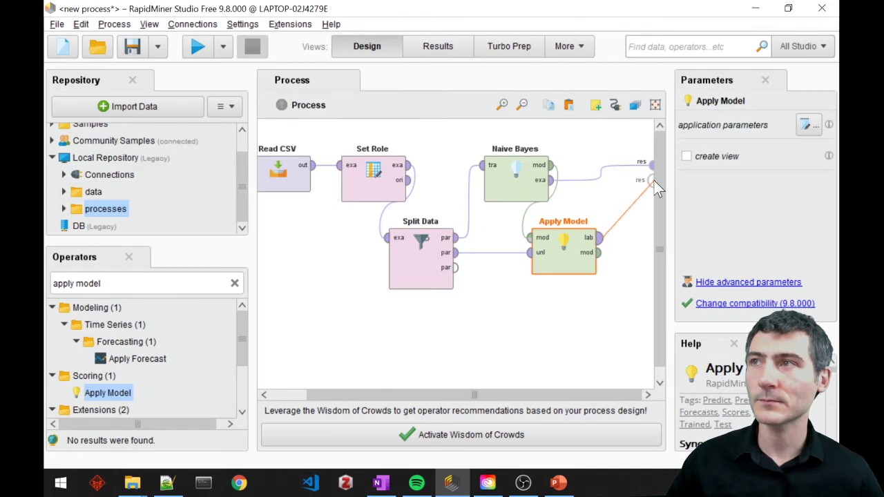
left_click(651, 180)
left_click(599, 253)
left_click(651, 196)
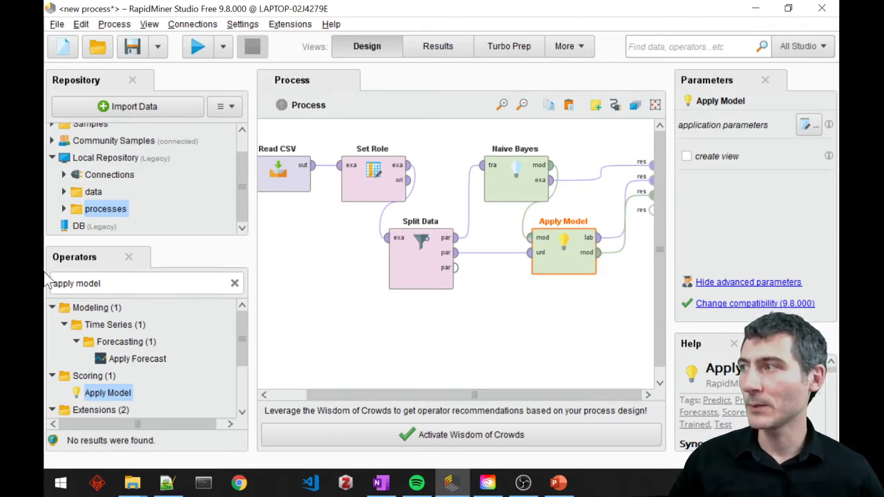
left_click(103, 284)
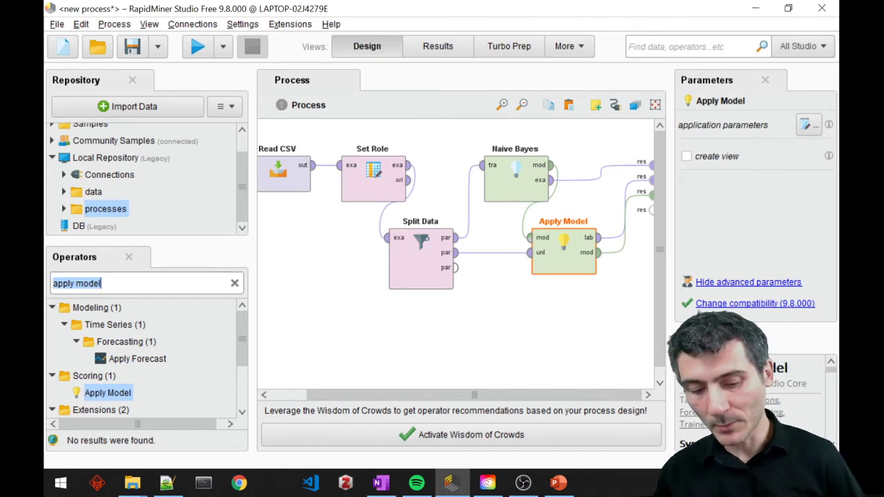
Step: Add a Performance (Classification) operator that takes Apply Model's labelled data
type("cla")
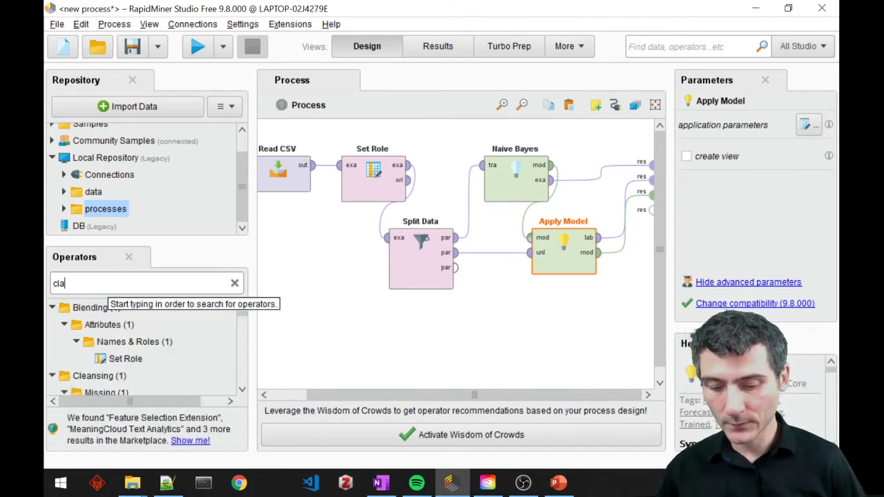
type("ssificat")
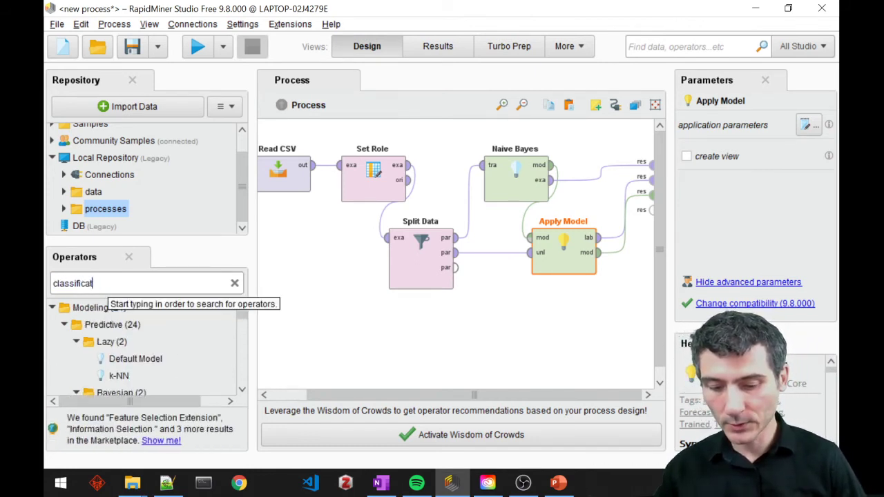
type("ion performance")
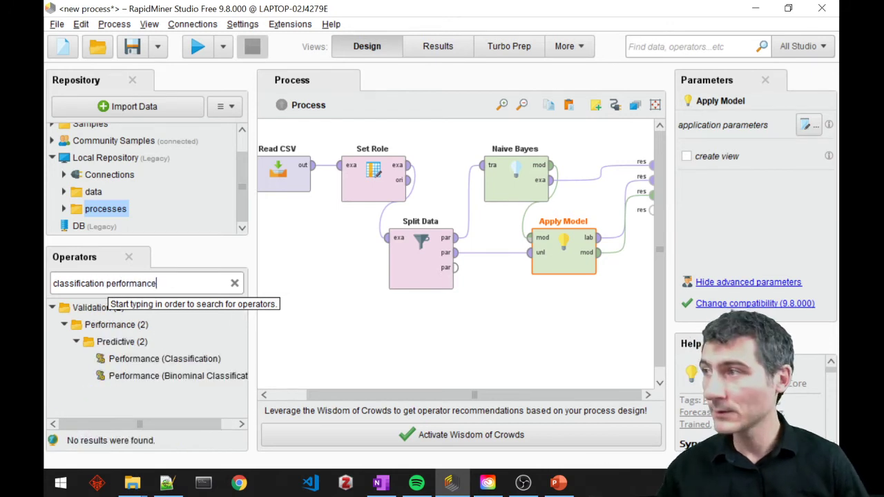
left_click_drag(199, 359, 632, 324)
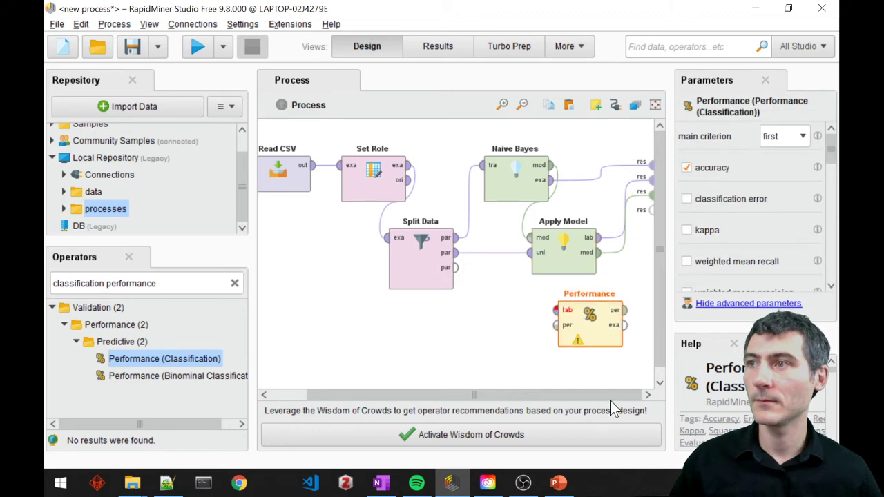
left_click(598, 238)
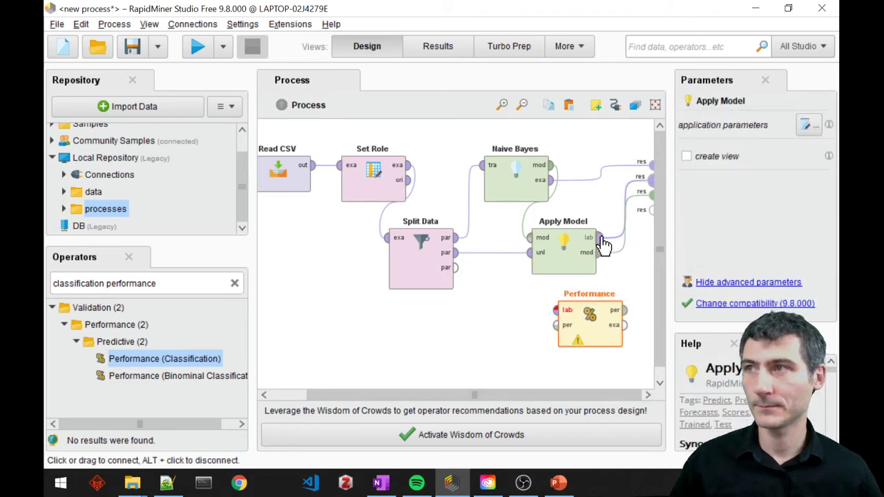
left_click(561, 314)
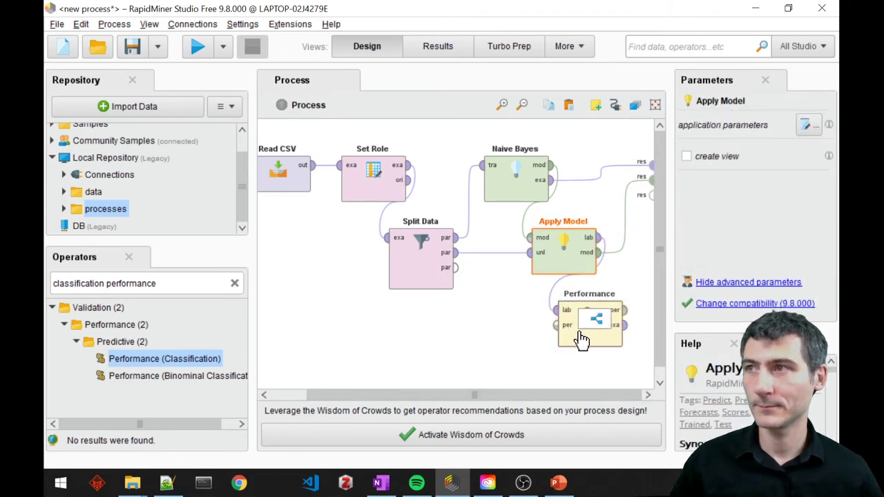
left_click_drag(582, 335, 649, 298)
left_click_drag(584, 278, 596, 221)
left_click_drag(576, 395, 646, 392)
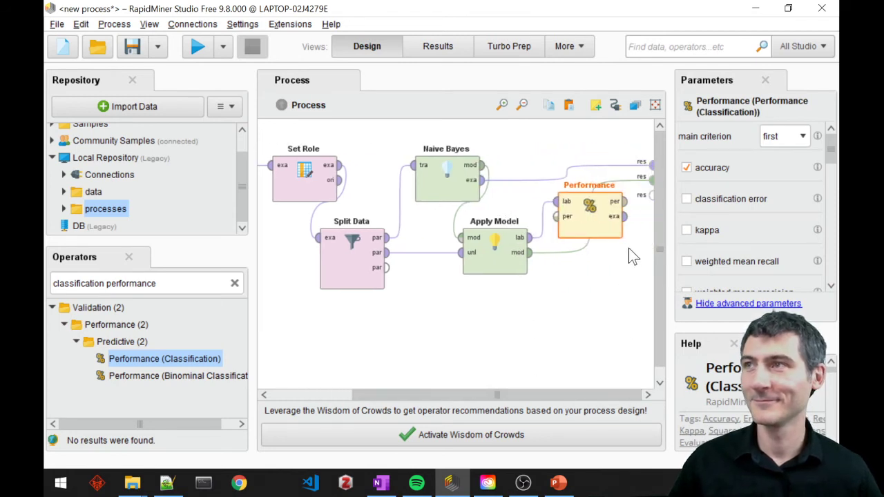
Step: Wire Performance's performance and example outputs to the results, then run the process
left_click(627, 206)
left_click(650, 194)
left_click(625, 216)
left_click(650, 210)
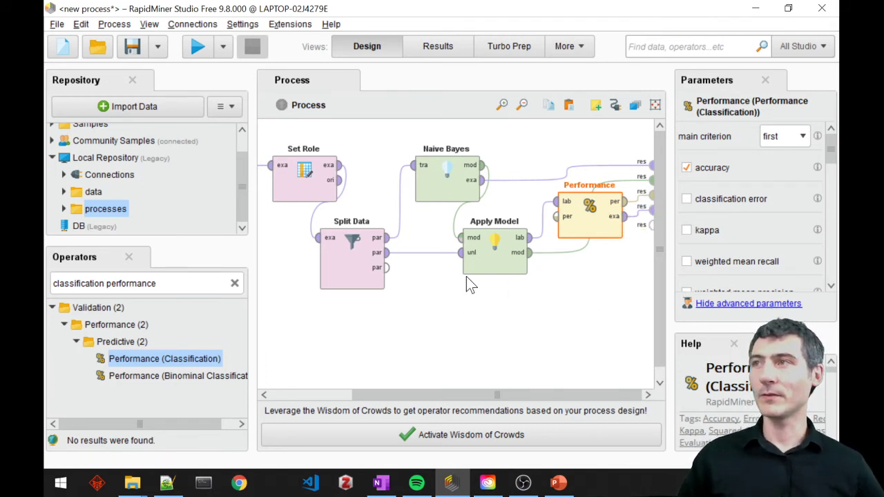
left_click_drag(495, 269, 542, 266)
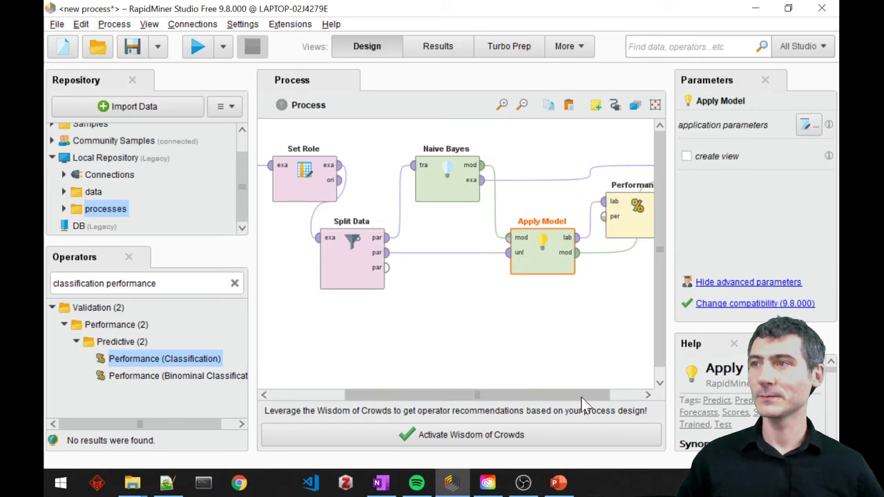
left_click_drag(581, 397, 672, 397)
left_click(197, 47)
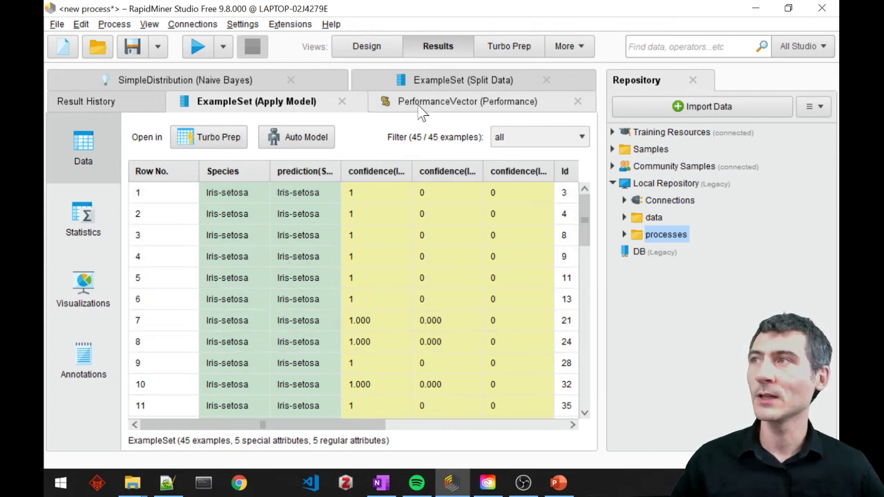
Step: Open the PerformanceVector result and widen the panel to see the 97.78% confusion matrix
left_click(455, 111)
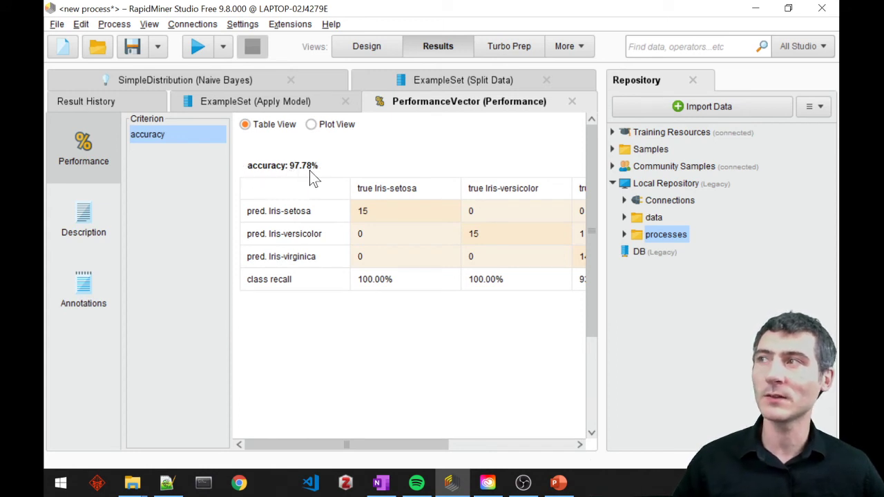
left_click_drag(423, 446, 446, 447)
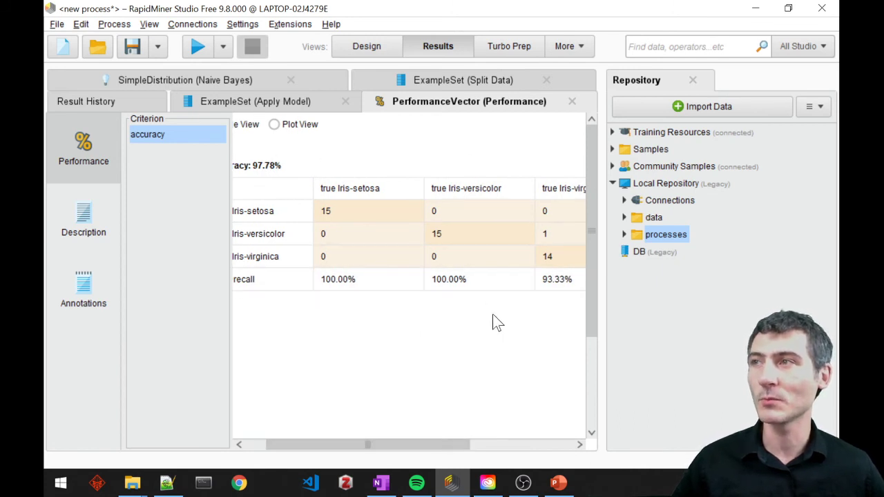
left_click_drag(611, 293, 746, 295)
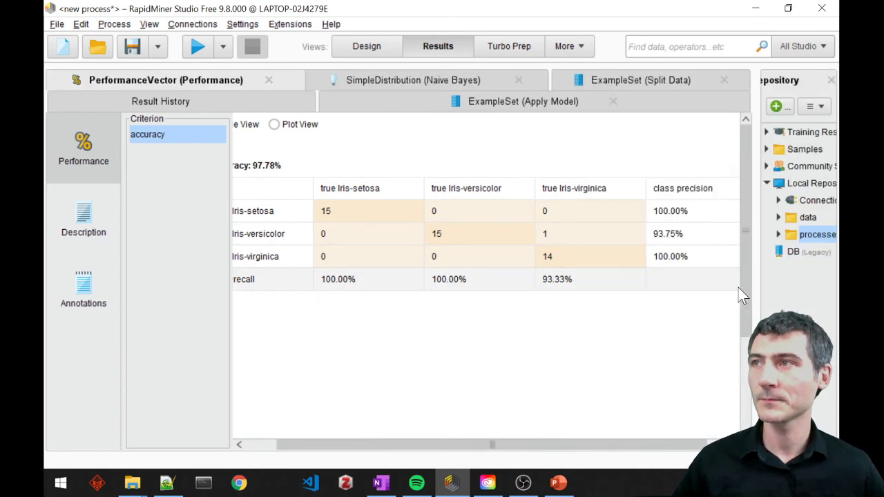
left_click_drag(635, 448, 591, 440)
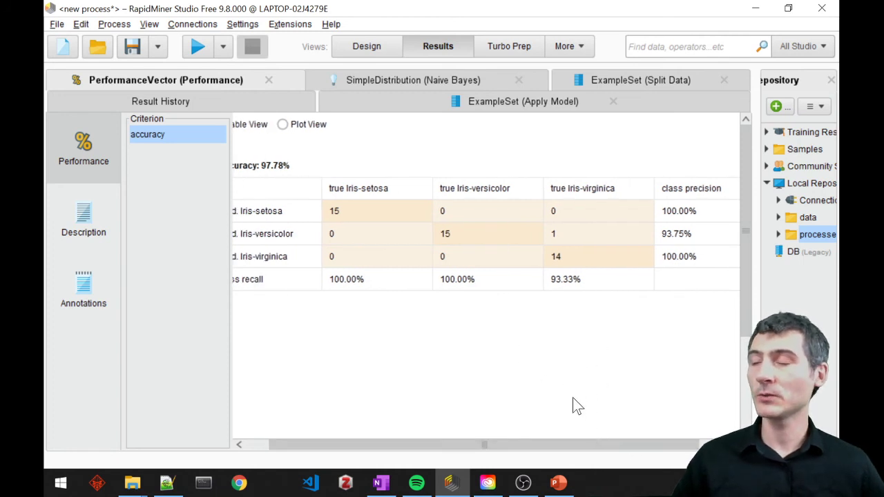
Step: Switch back to Design view and select Naive Bayes to show its laplace correction setting
left_click(360, 50)
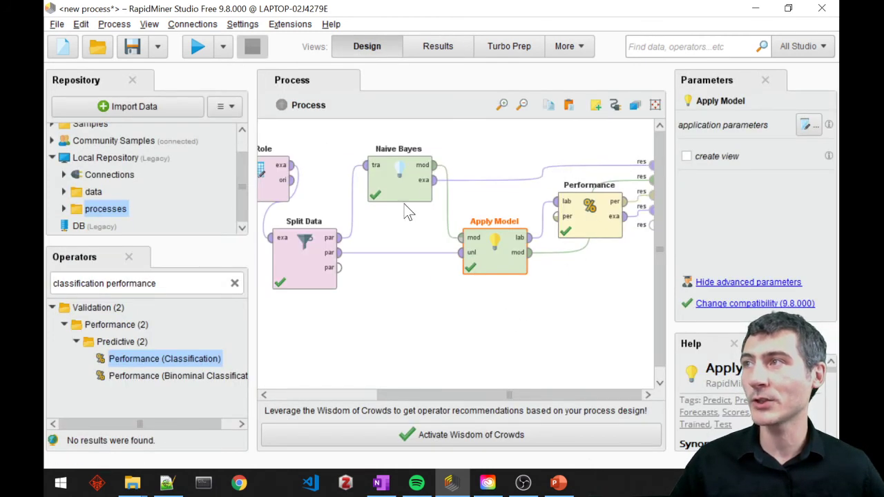
left_click(407, 177)
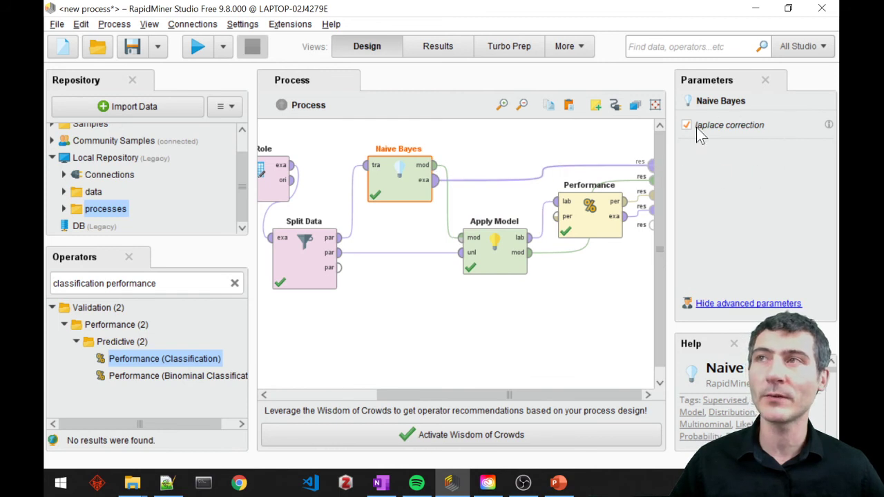